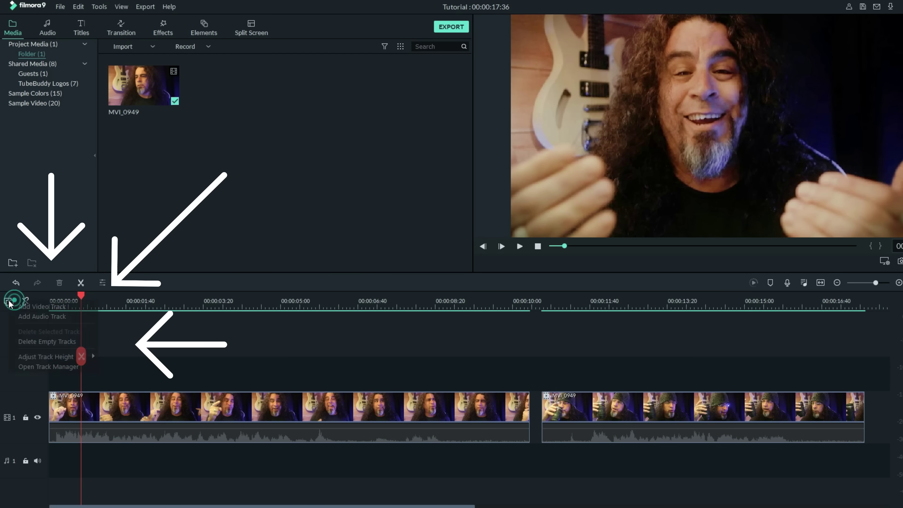
Step: Add video tracks so the timeline has five, then preview the footage
left_click(33, 366)
double_click(450, 188)
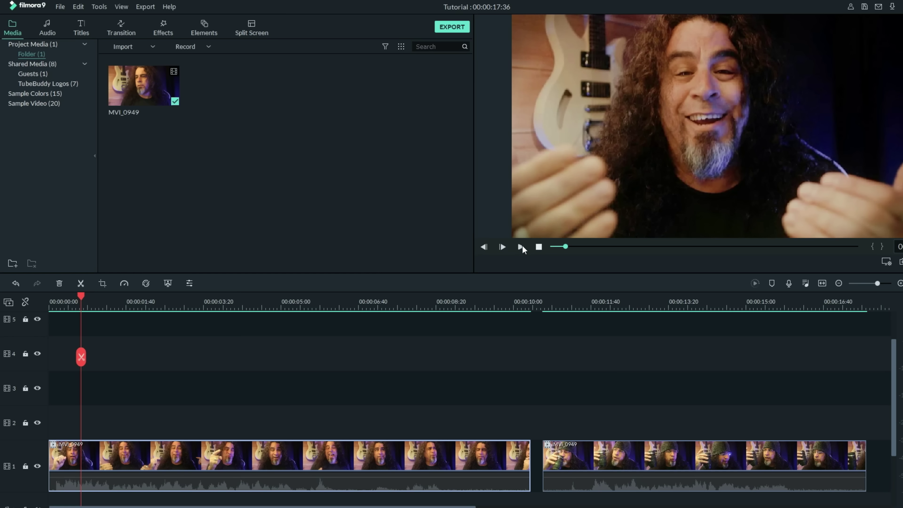
left_click(518, 247)
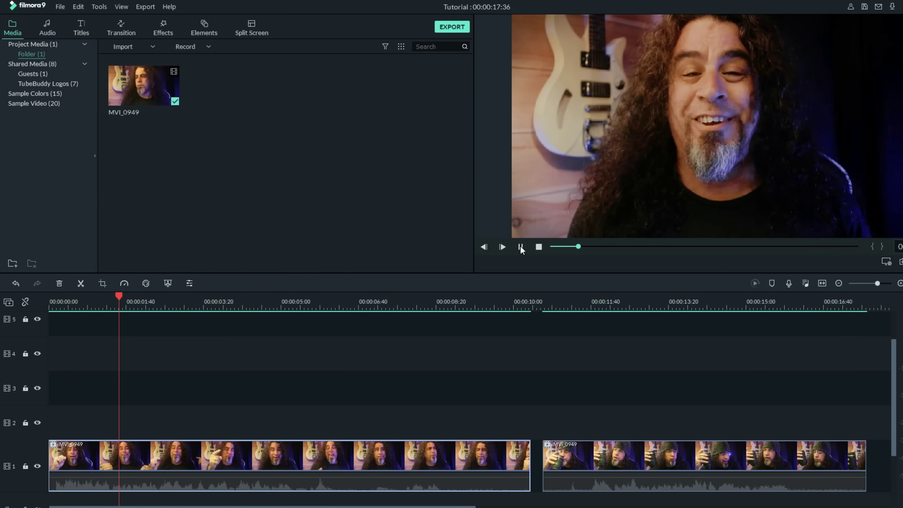
left_click(520, 247)
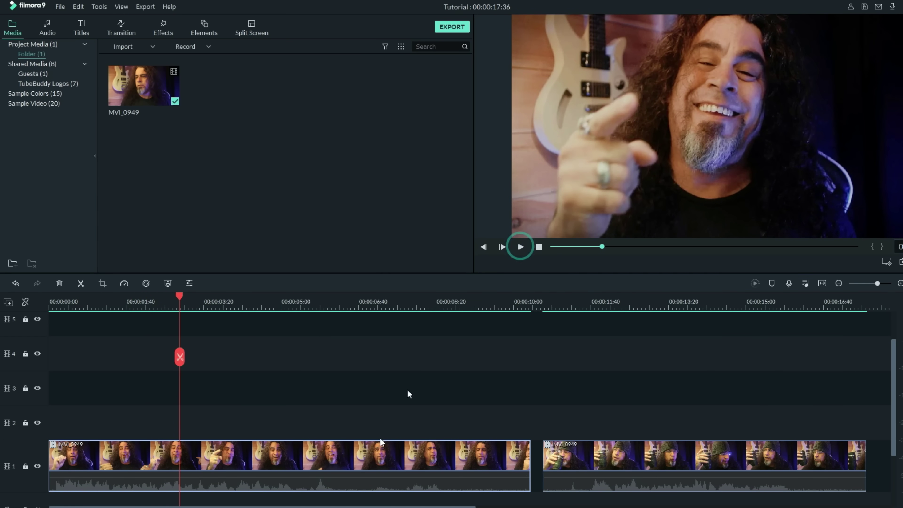
Step: Copy the first MVI_0949 clip and paste it onto video track 2 above the original
right_click(233, 455)
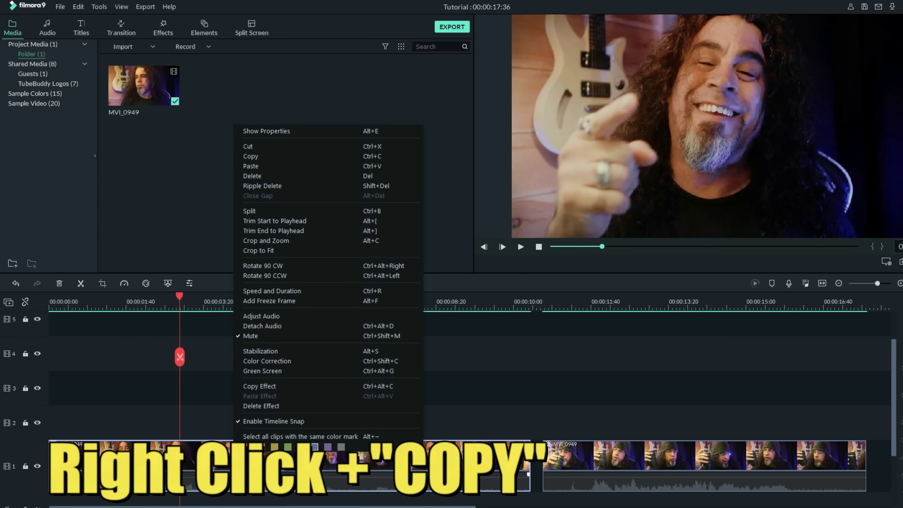
left_click(259, 157)
left_click(538, 246)
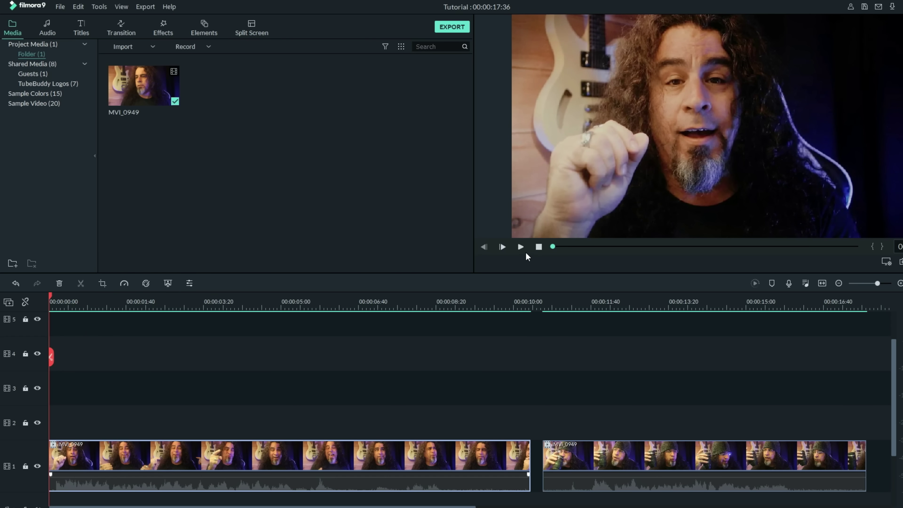
left_click(34, 432)
right_click(57, 424)
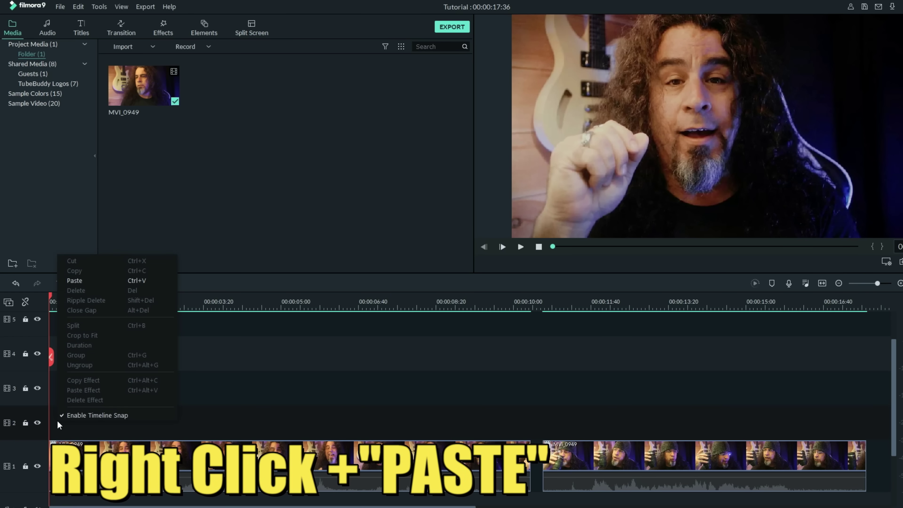
left_click(75, 281)
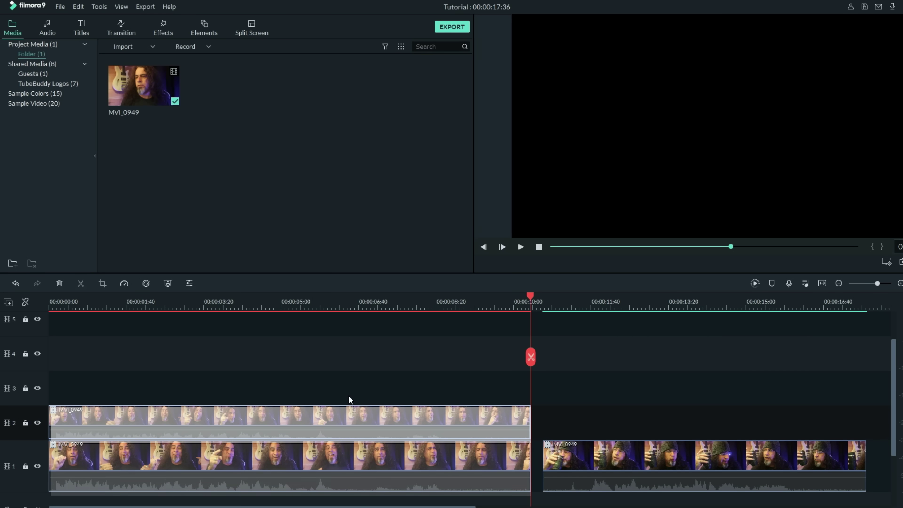
Step: Split the track-2 copy at about 00:00:06:40 and delete the part before it
left_click_drag(300, 297, 380, 299)
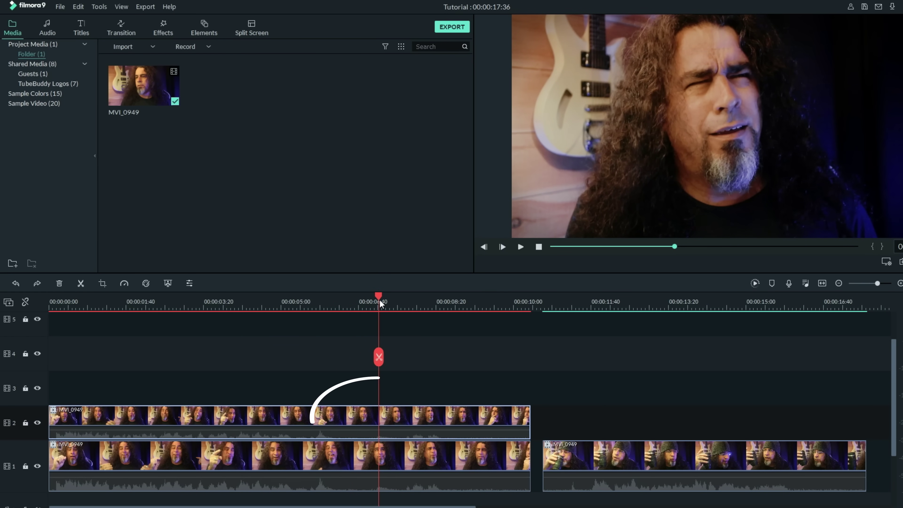
left_click(379, 359)
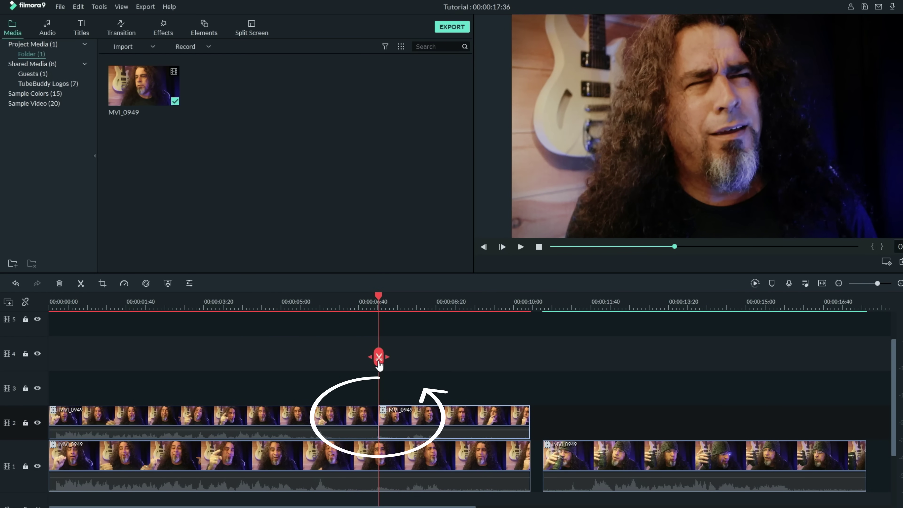
left_click(318, 421)
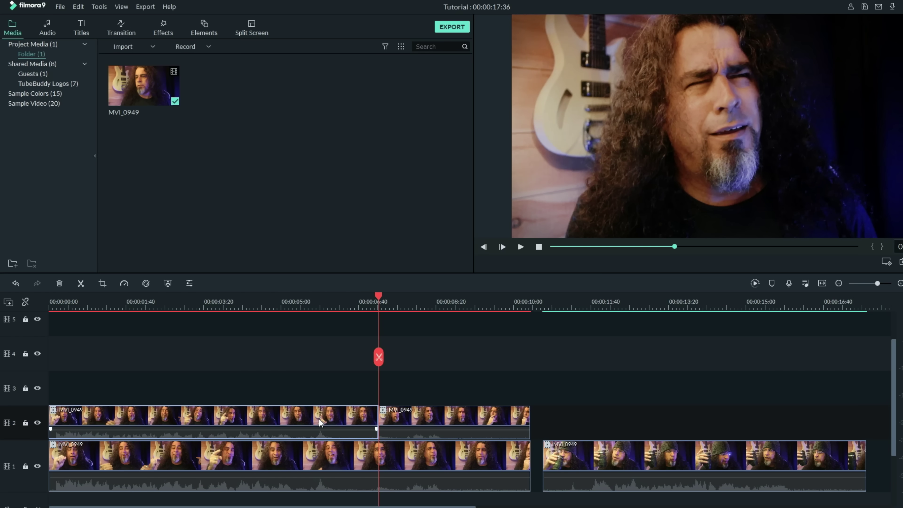
key("Delete")
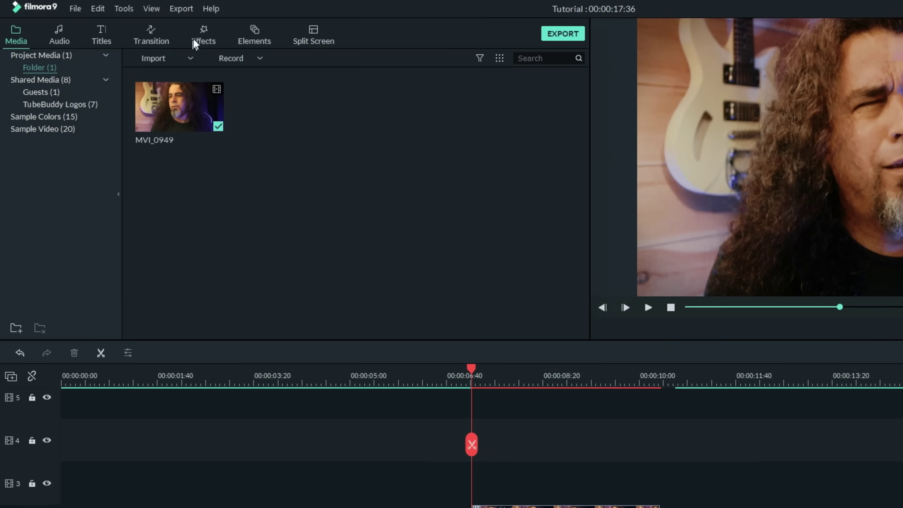
Step: Apply the Water effect, found by searching 'water', to the track-2 clip and preview it
left_click(177, 29)
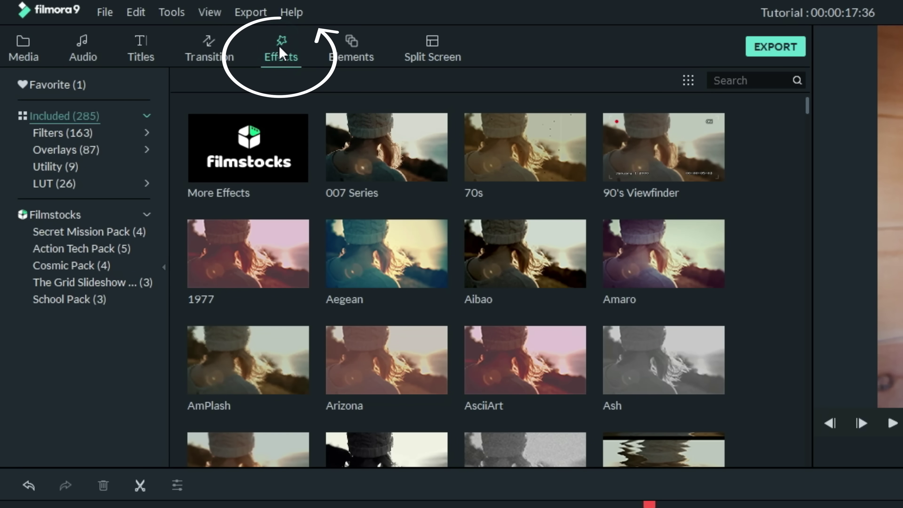
left_click(757, 80)
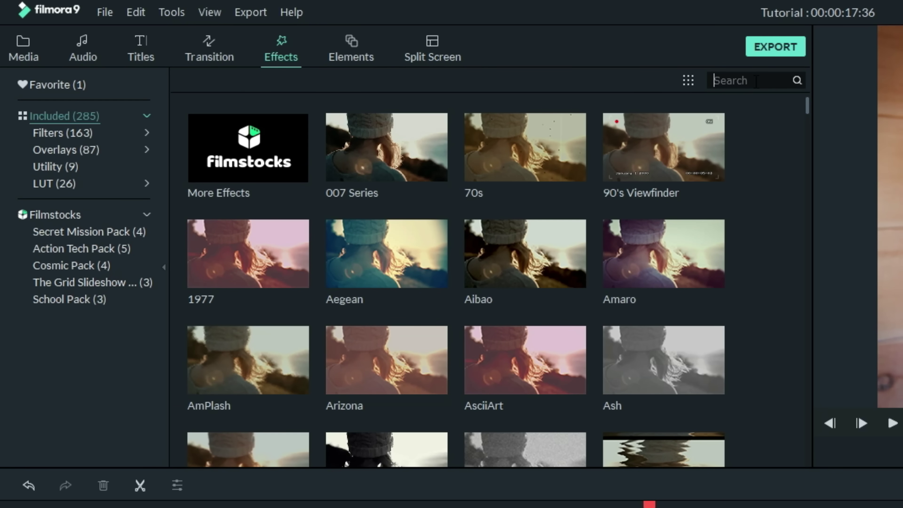
type("water")
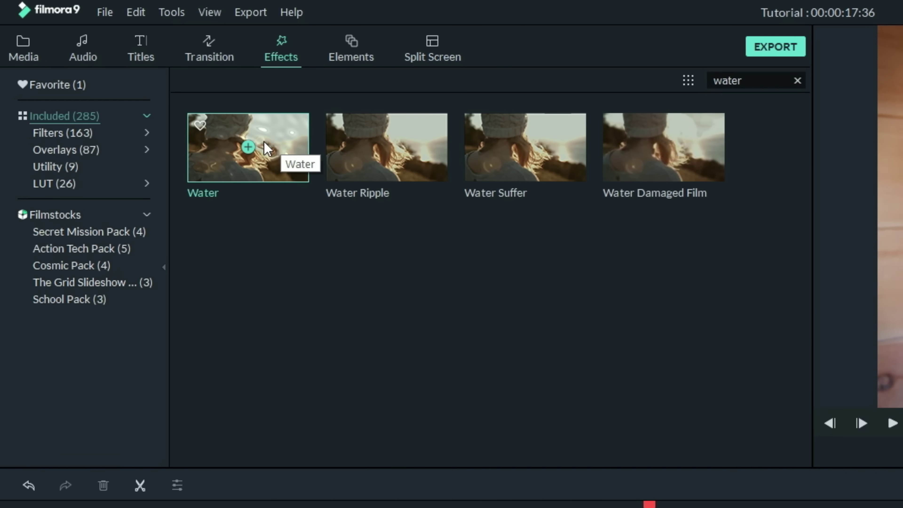
left_click_drag(271, 144, 414, 413)
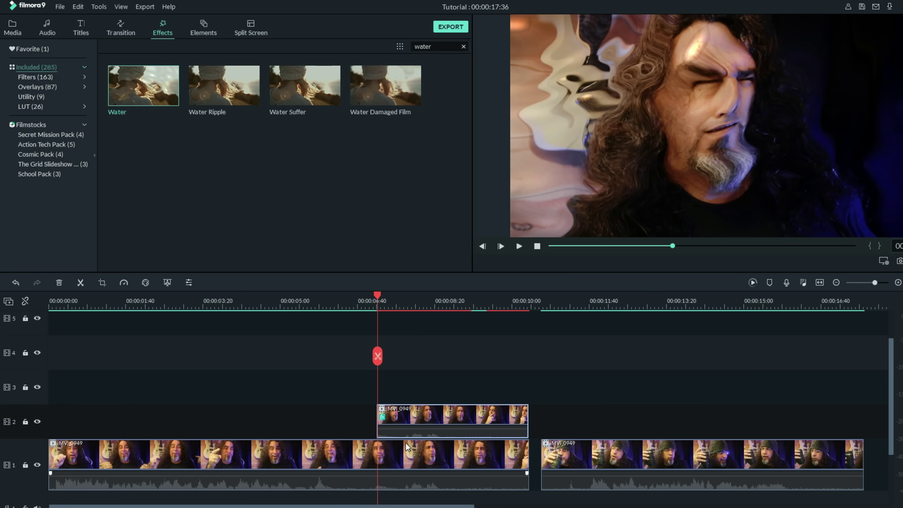
key("space")
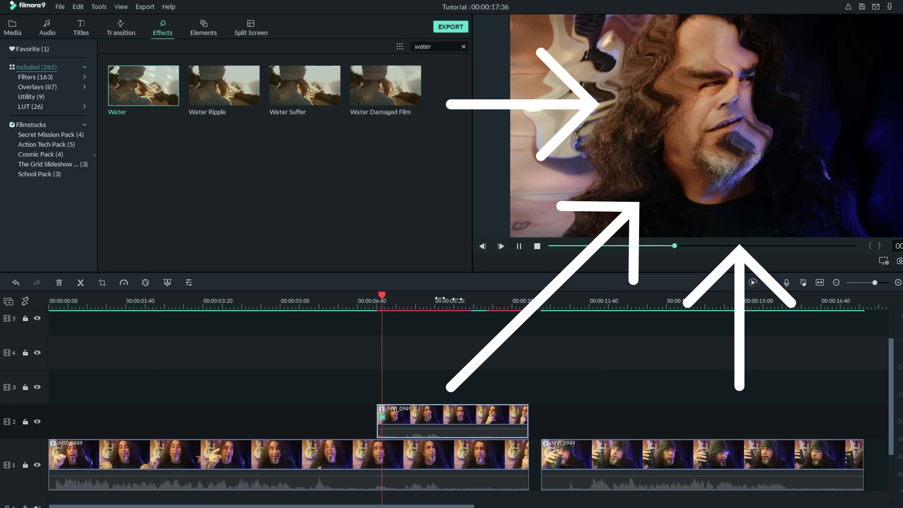
Step: Add a Dissolve transition, found by searching 'diss', to the track-2 clip's start and play it back
left_click(288, 444)
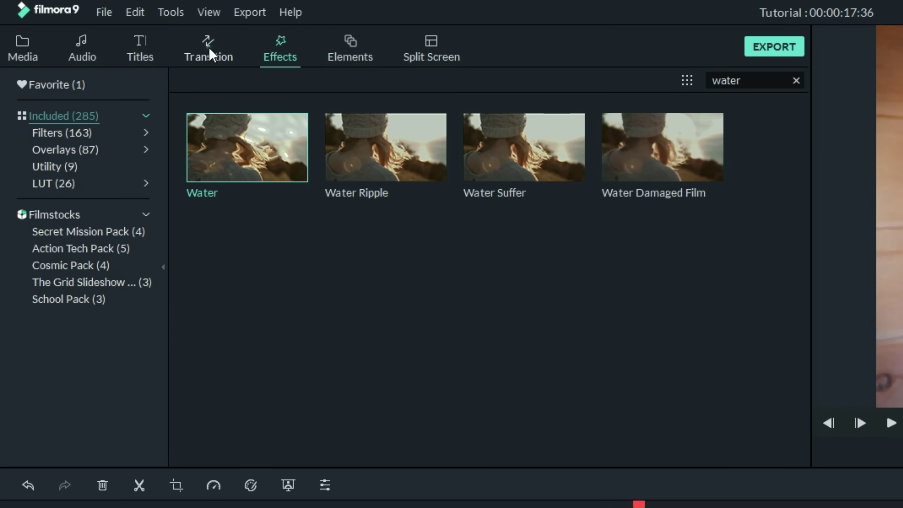
left_click(209, 49)
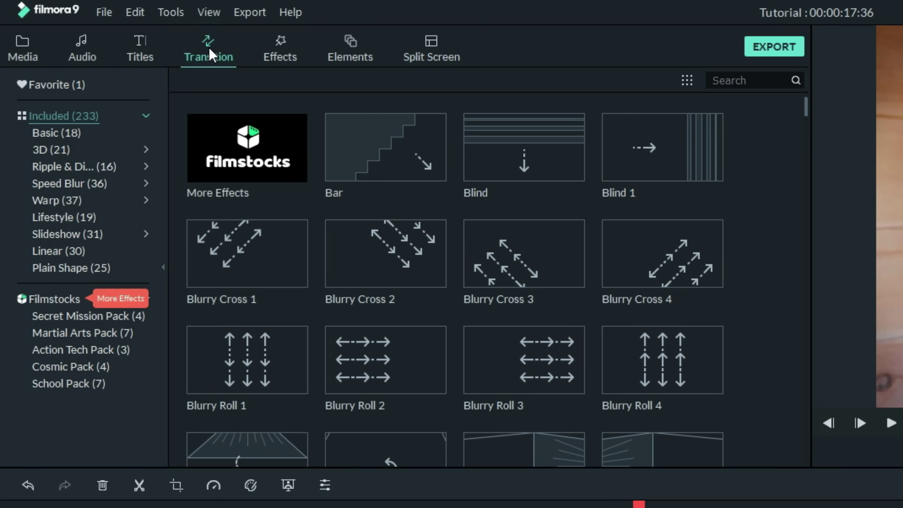
left_click(759, 84)
type("diss")
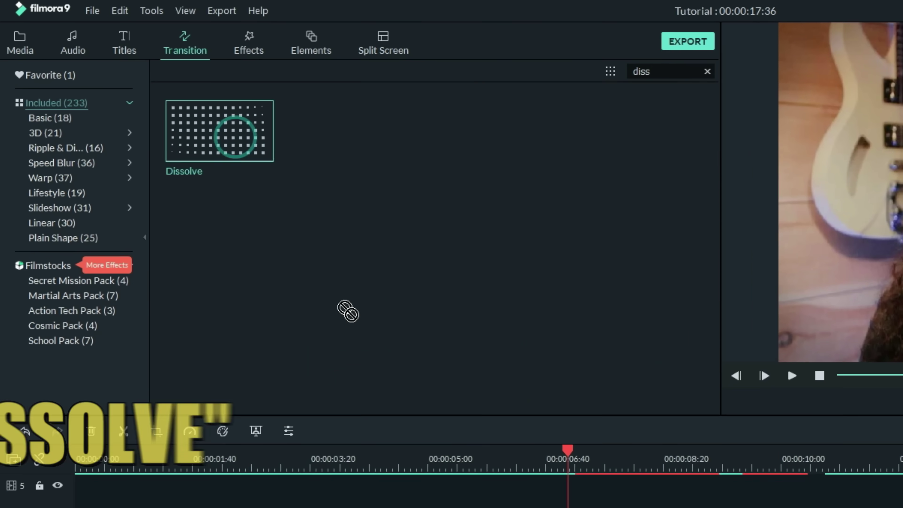
left_click_drag(348, 311, 401, 402)
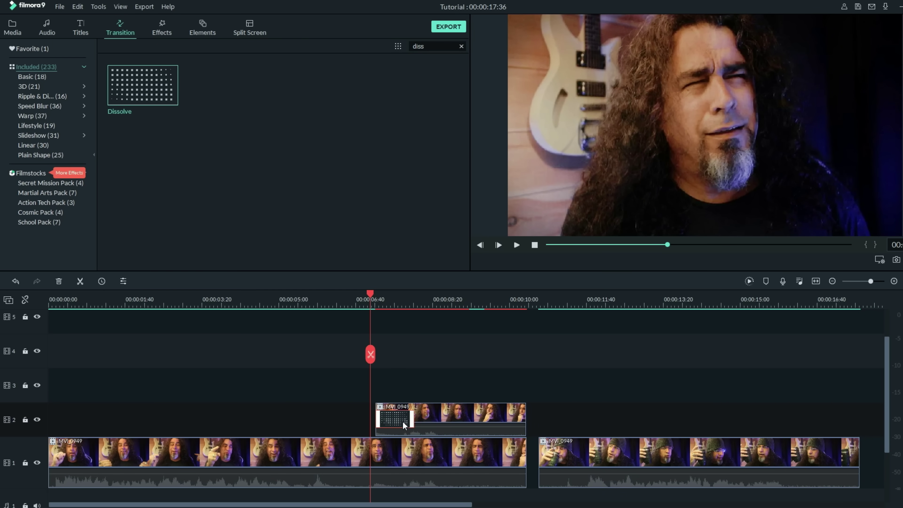
left_click(414, 417)
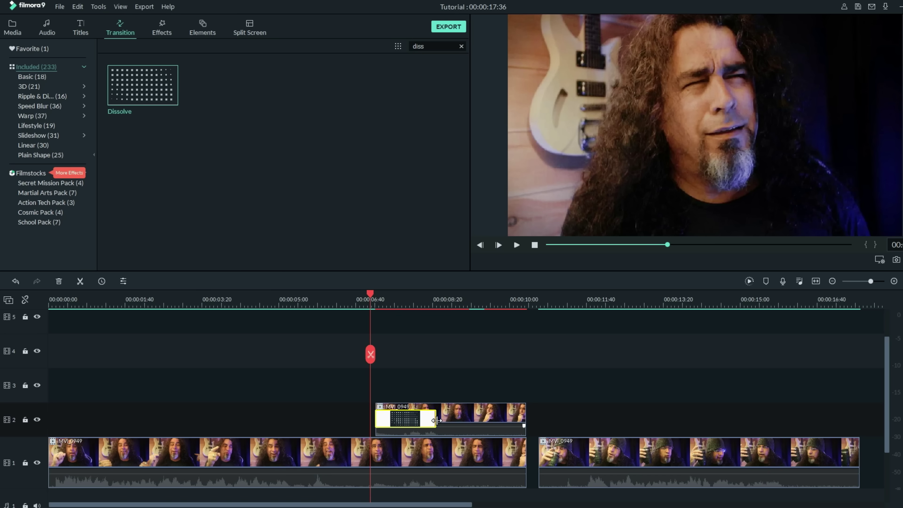
left_click(321, 297)
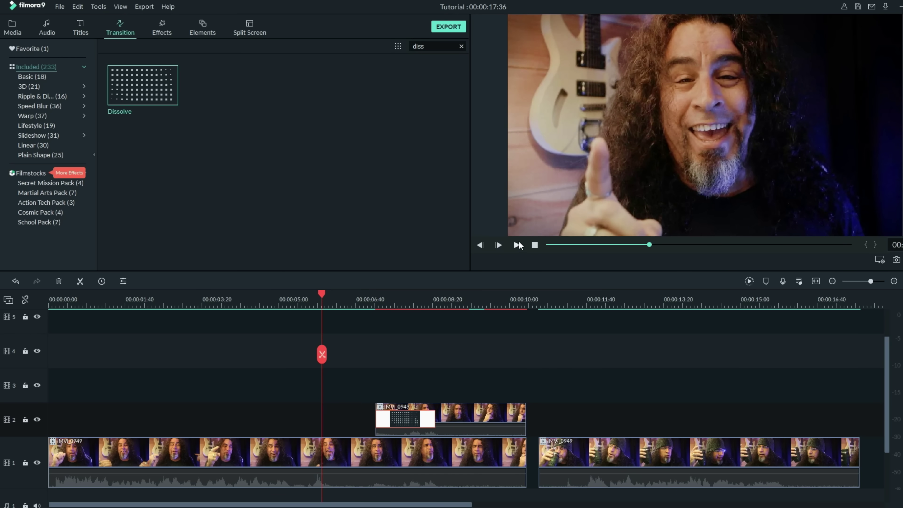
left_click(515, 245)
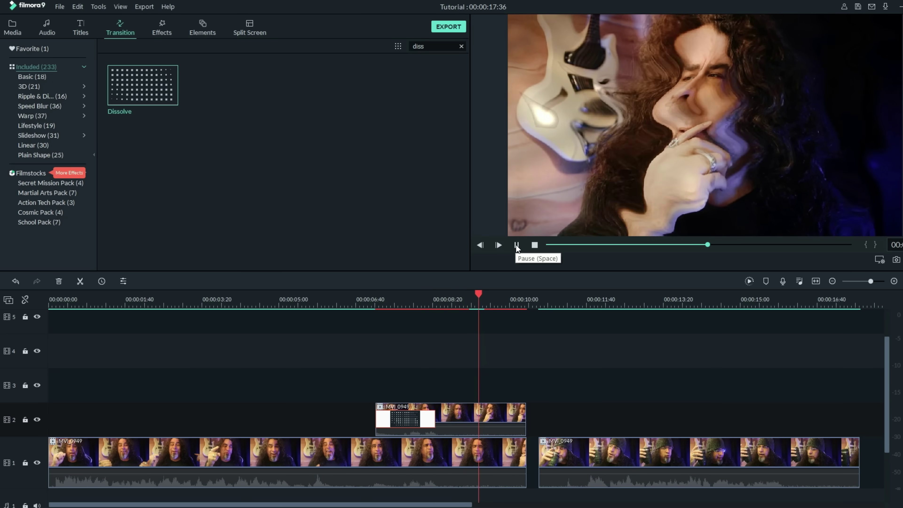
Step: Move the second track-1 clip up to track 3 and add a Dissolve at its start
left_click(517, 245)
left_click(596, 457)
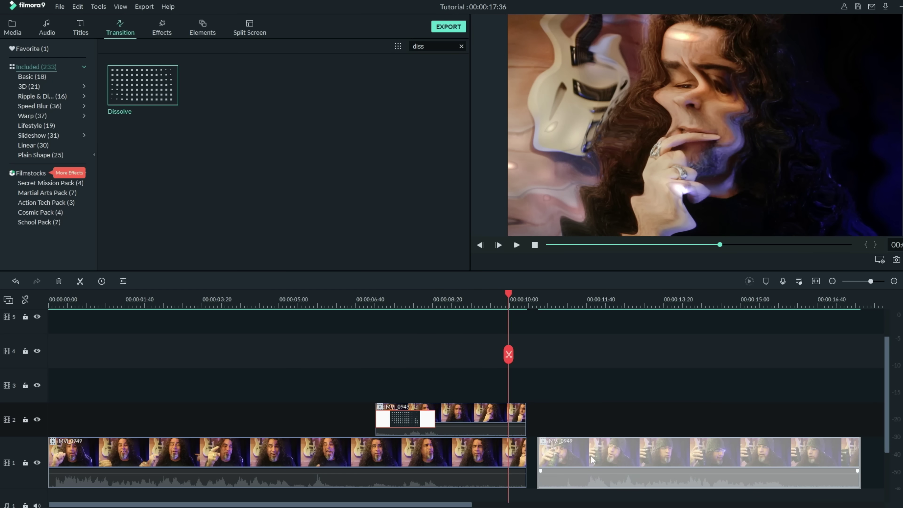
left_click_drag(592, 460, 498, 393)
left_click_drag(153, 96, 229, 167)
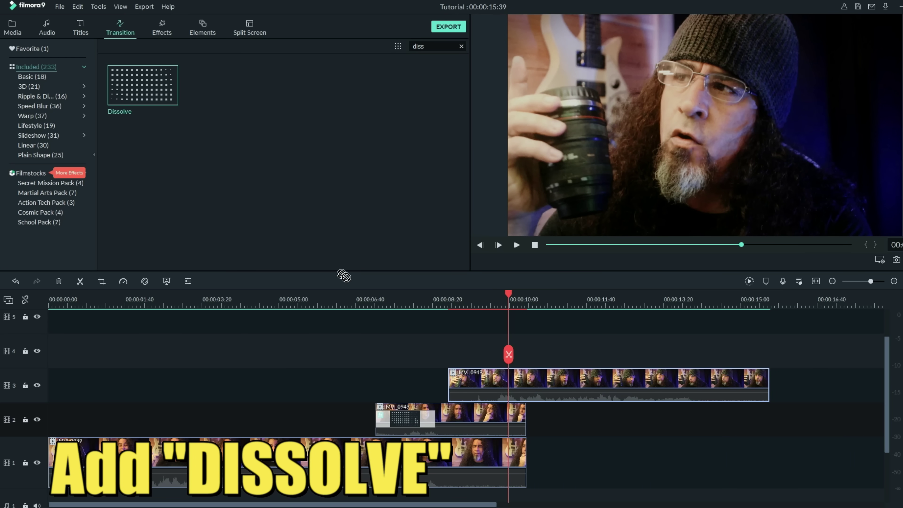
left_click_drag(343, 277, 464, 378)
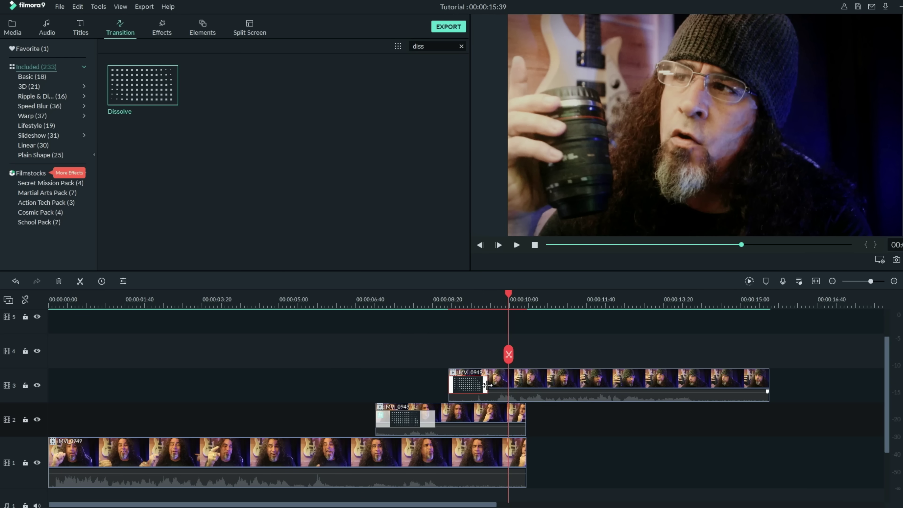
left_click_drag(516, 384, 515, 384)
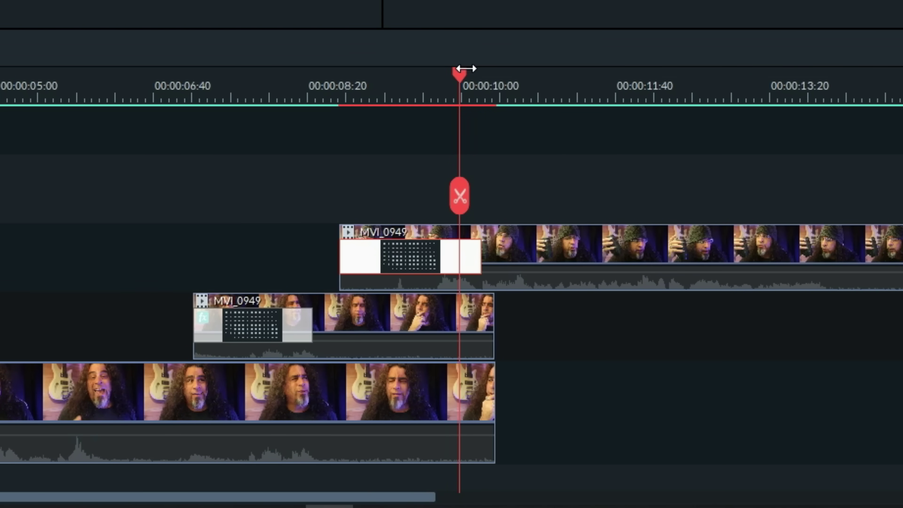
Step: Extend the end of the rippled track-2 clip
left_click(466, 74)
scroll(484, 72, "up", 2)
scroll(496, 69, "up", 1)
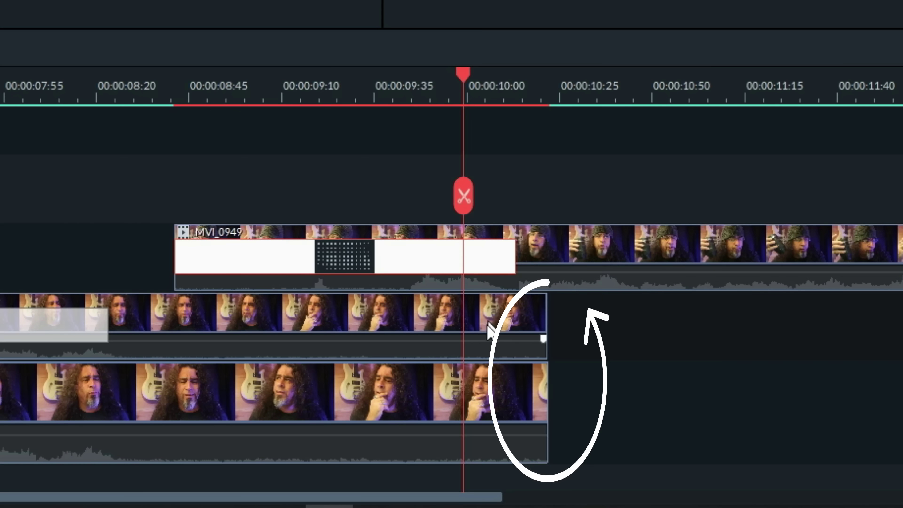
left_click_drag(518, 257, 647, 251)
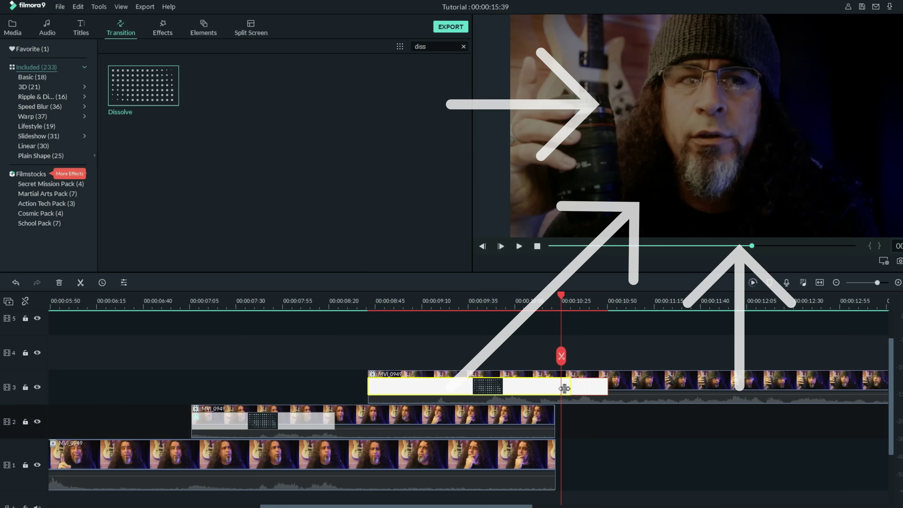
Step: Shorten the track-3 Dissolve to end around 00:00:10:00 and preview it from the start
left_click_drag(607, 390, 531, 390)
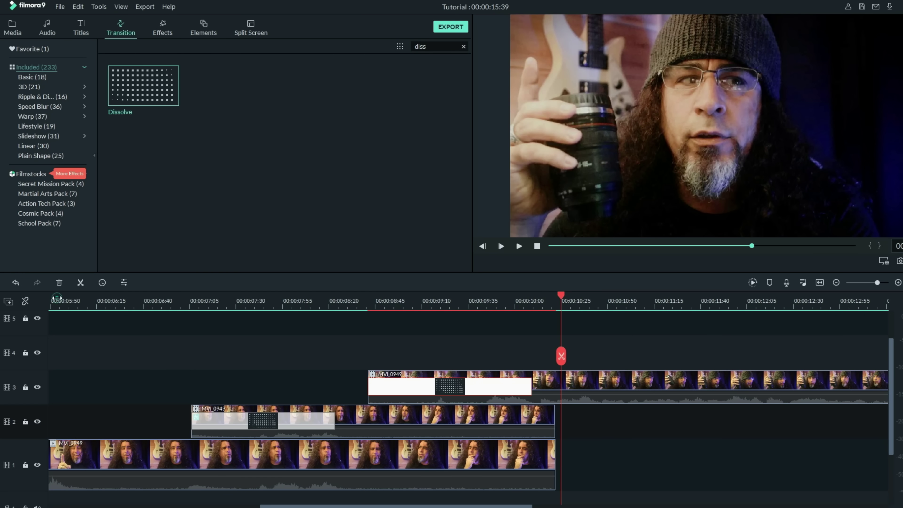
left_click(57, 298)
key("space")
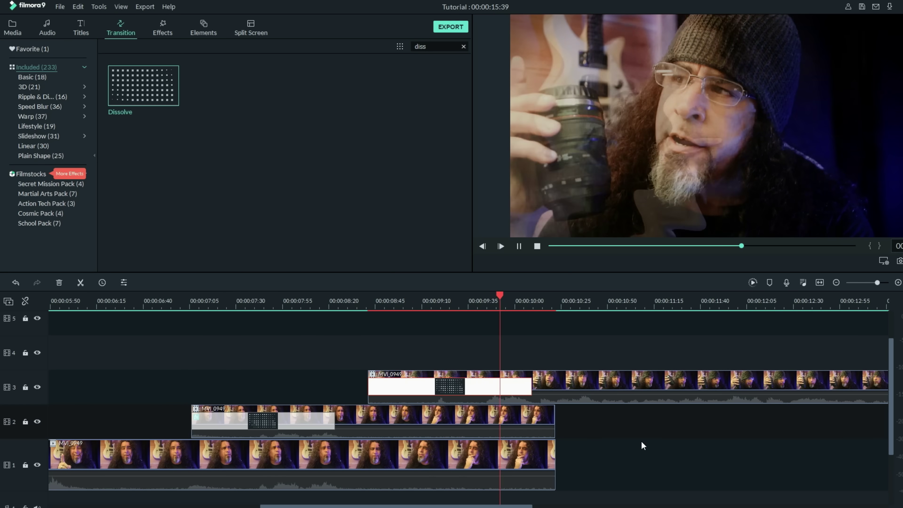
key("space")
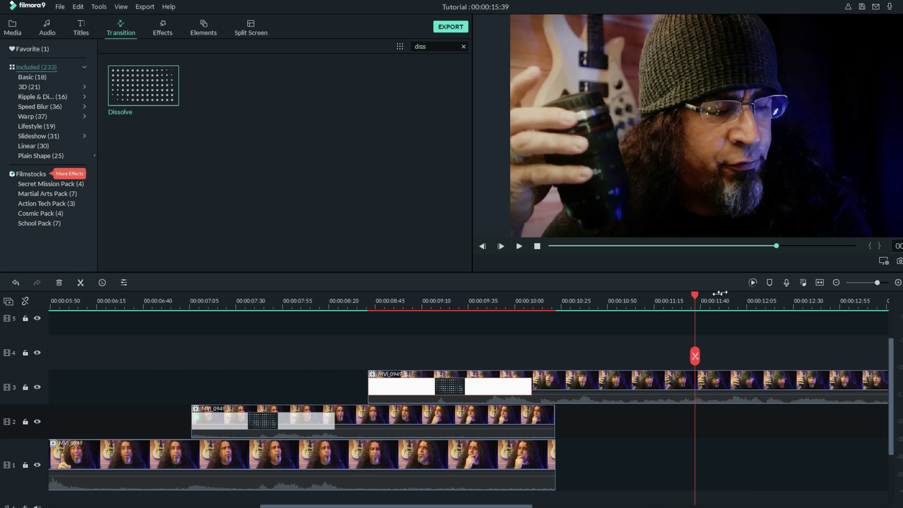
Step: Apply the Vintage Black & White - Daniel Batal 14 3D LUT to the track-3 clip
left_click(656, 388)
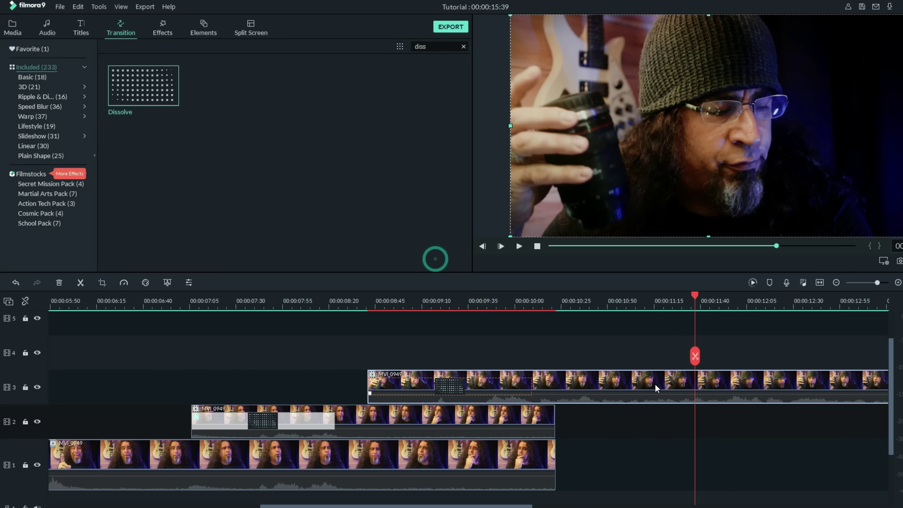
double_click(574, 390)
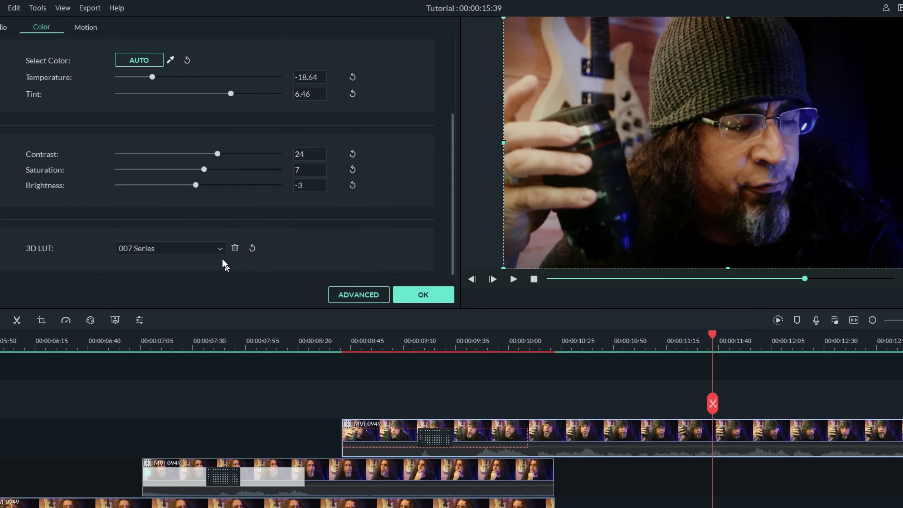
left_click(220, 248)
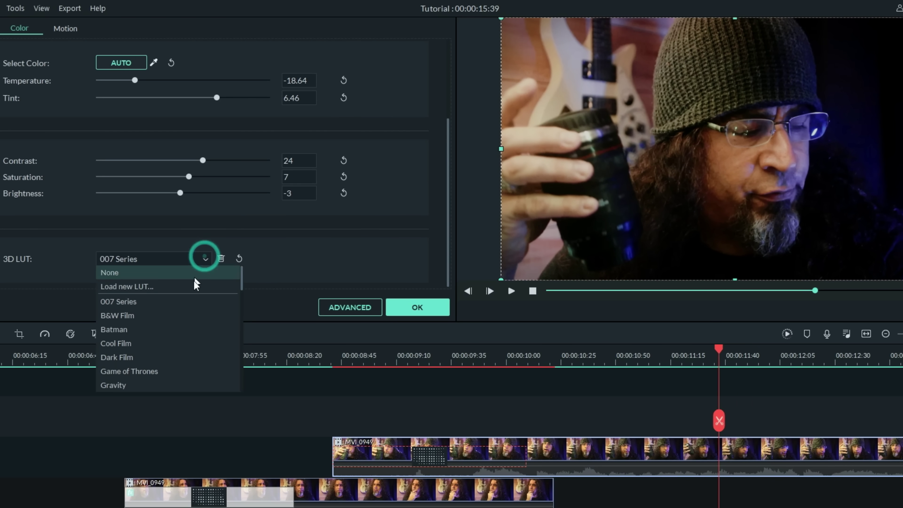
scroll(212, 292, "down", 10)
scroll(194, 303, "down", 5)
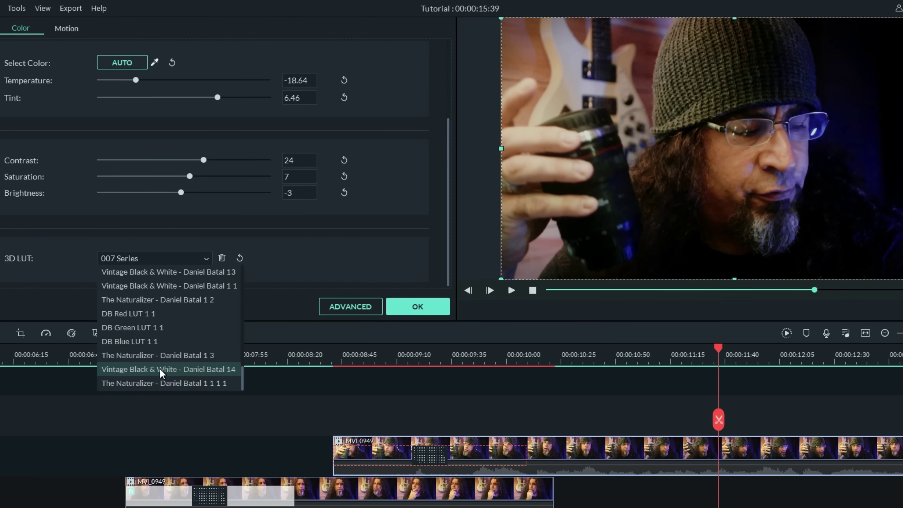
left_click(157, 370)
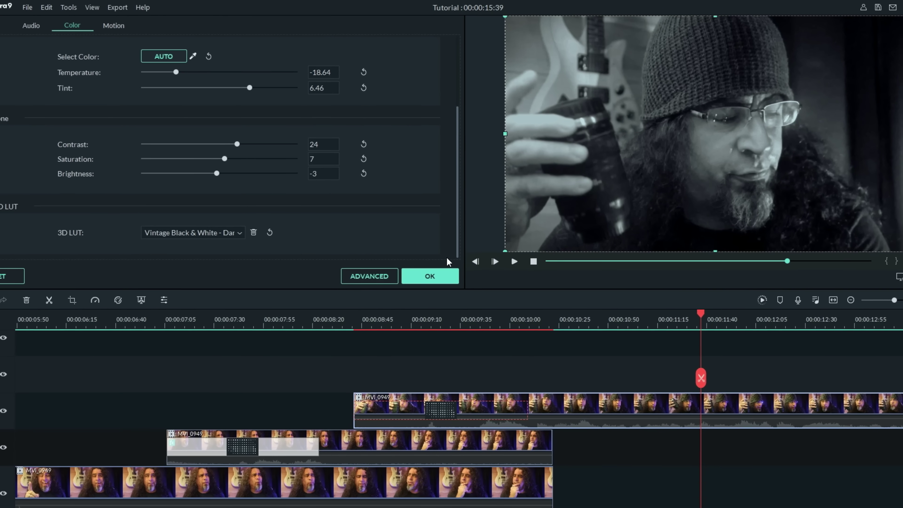
Step: Raise the track-3 clip's contrast from 24 to 28 and preview the result
left_click_drag(244, 141, 247, 141)
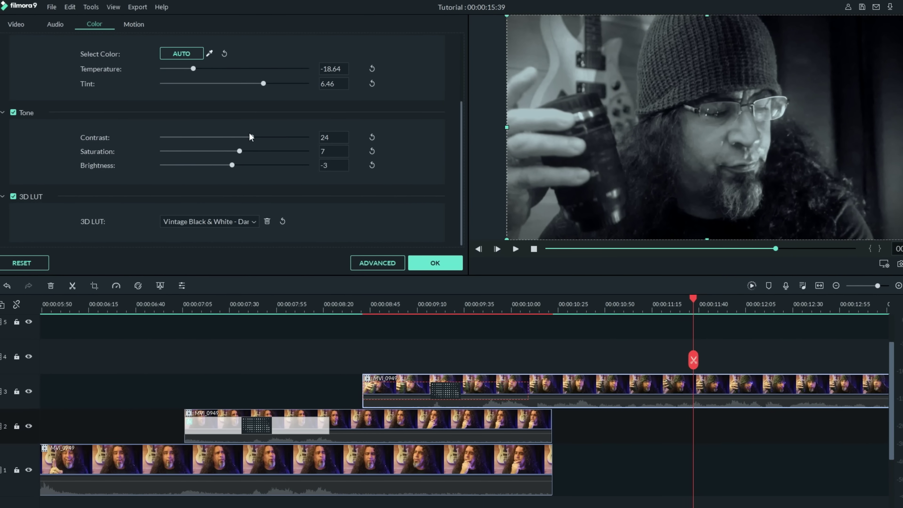
key("Home")
key("space")
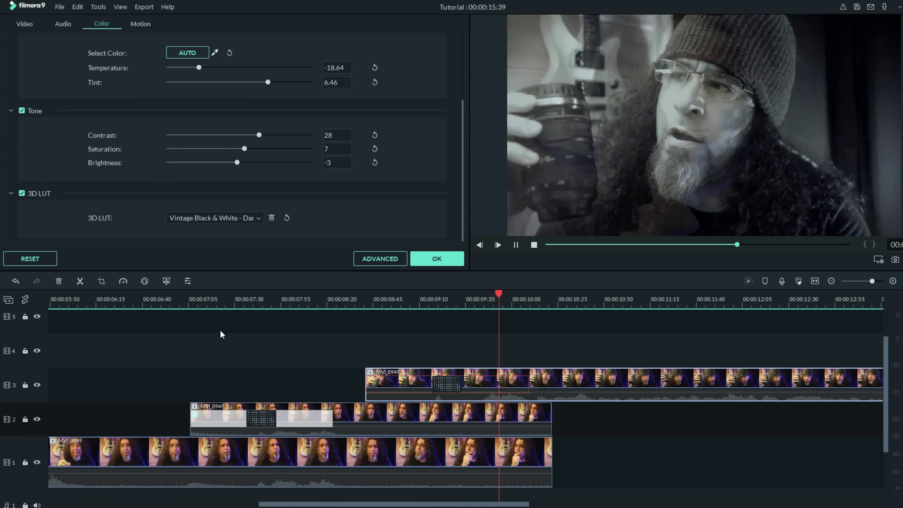
key("space")
key("shift+z")
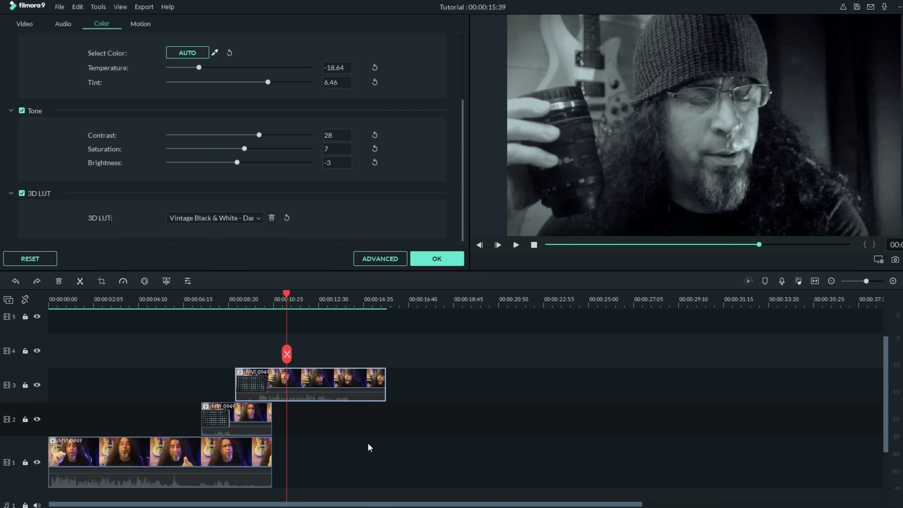
Step: Paste a copy of the black-and-white clip onto track 4, trimming its start to about 00:00:13:14
right_click(297, 373)
left_click(332, 82)
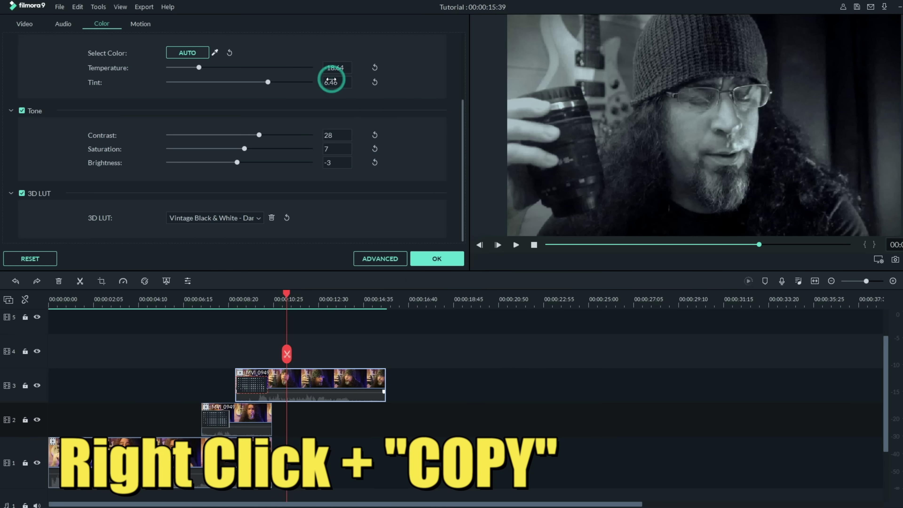
left_click(36, 363)
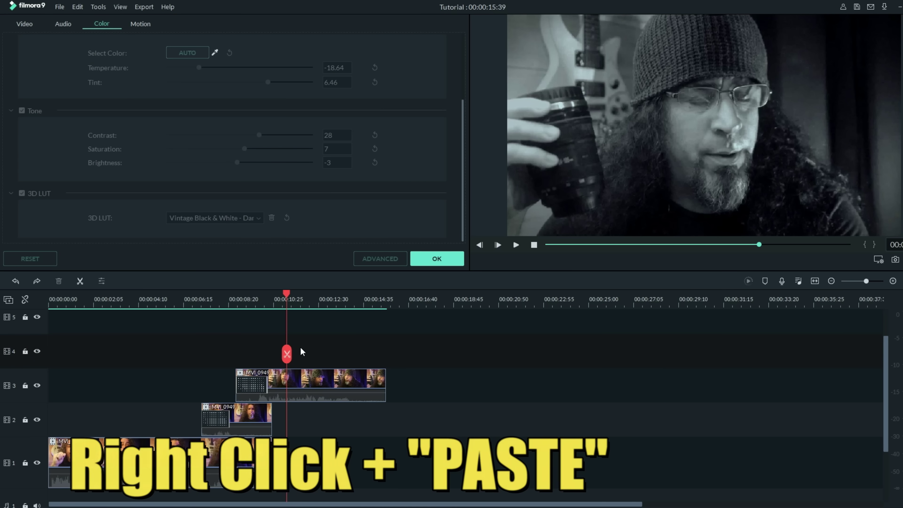
right_click(302, 352)
left_click(324, 377)
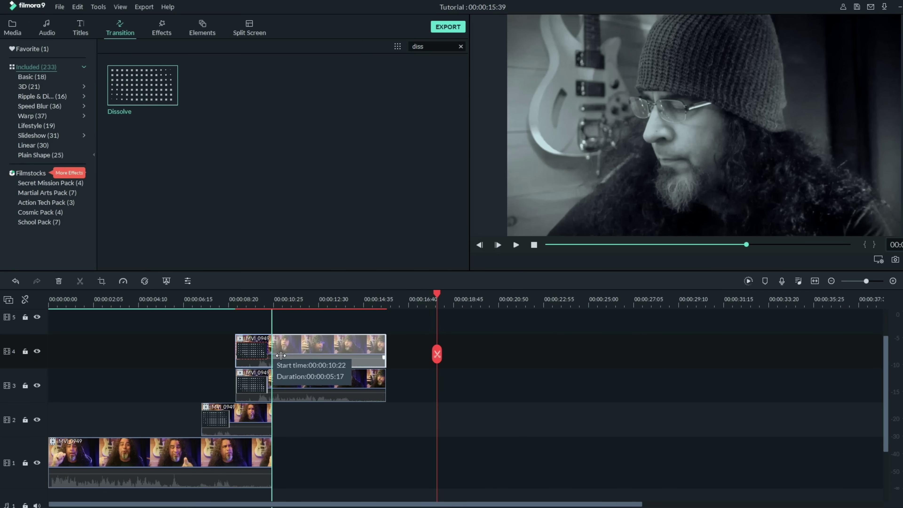
left_click_drag(272, 357, 337, 357)
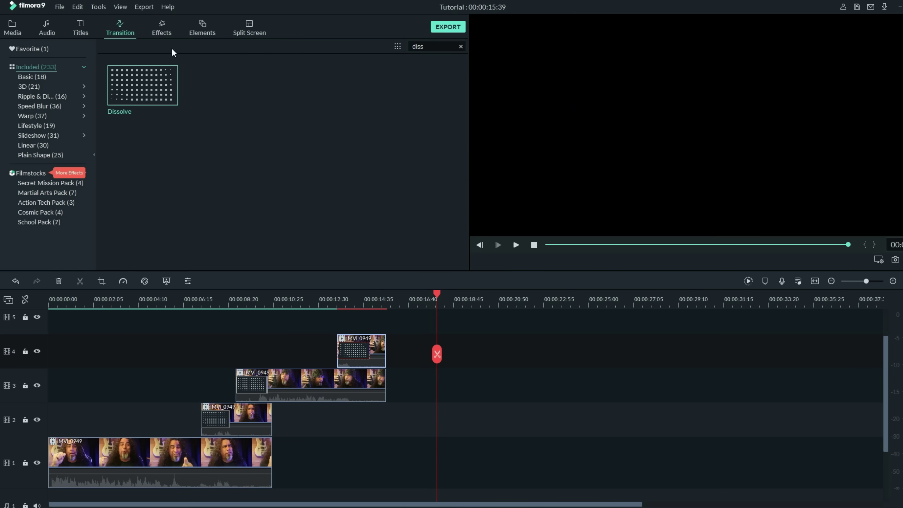
Step: Apply the Water effect to the track-4 clip and copy the track-1 footage
left_click(162, 28)
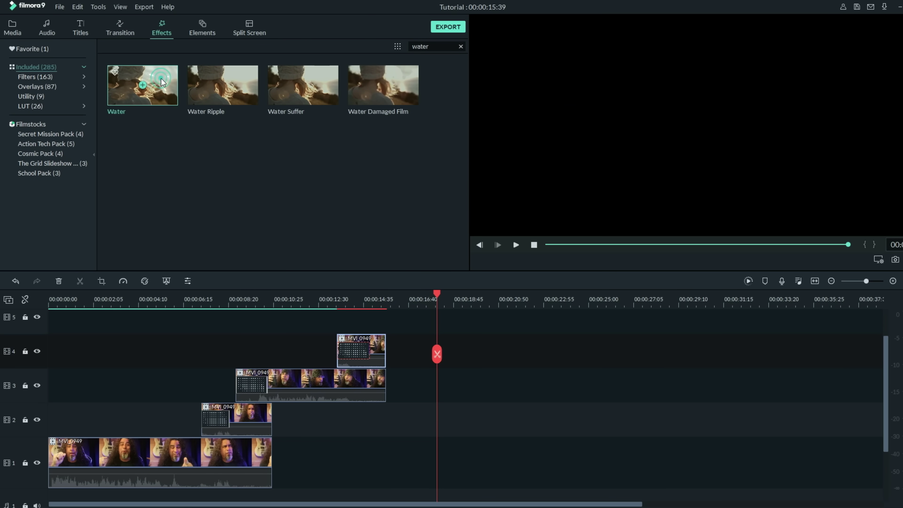
left_click_drag(166, 84, 346, 352)
right_click(183, 460)
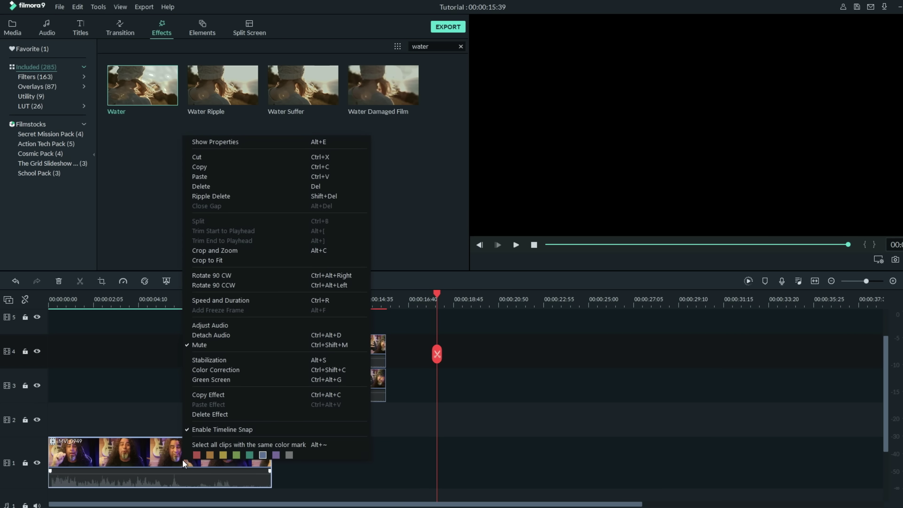
left_click(203, 169)
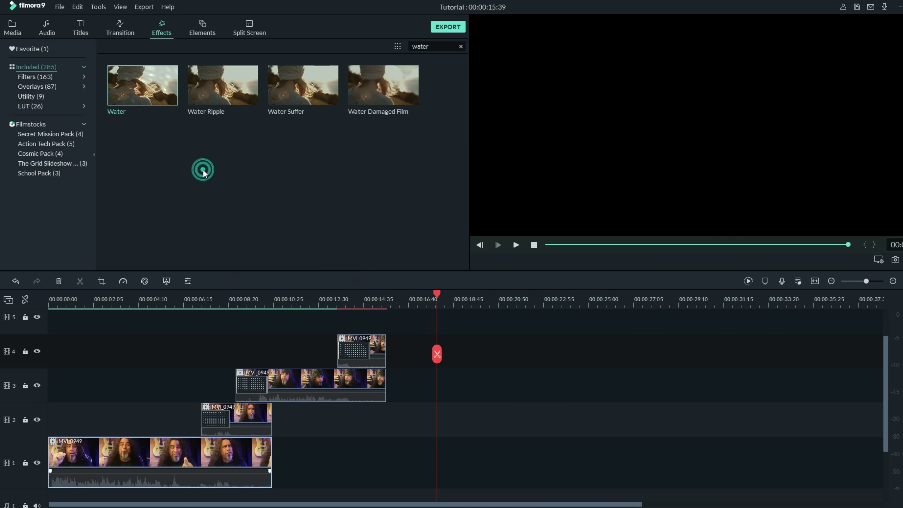
Step: Paste the track-1 footage onto track 5 starting at 00:00:14:35
left_click(107, 313)
scroll(108, 313, "up", 3)
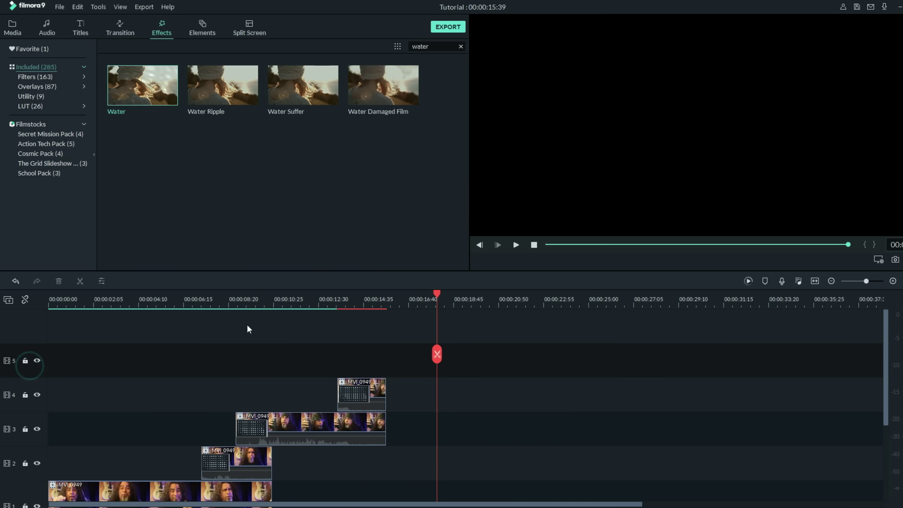
left_click(378, 297)
right_click(387, 364)
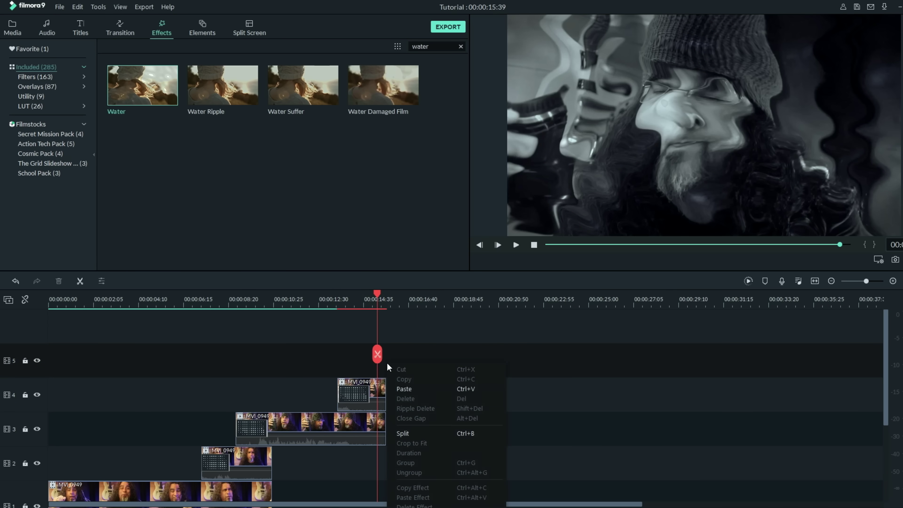
left_click(404, 389)
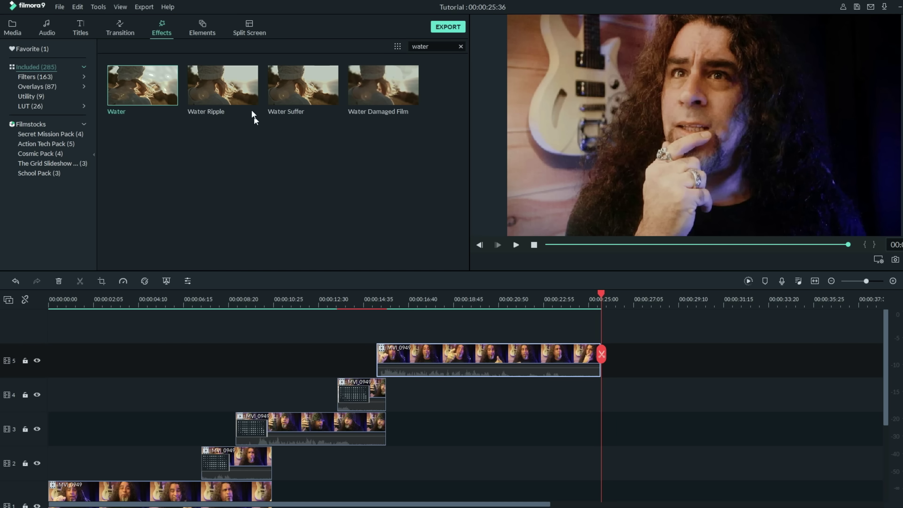
Step: Add a Dissolve to the track-5 clip's start and shift the clip slightly left to overlap track 4
left_click(120, 29)
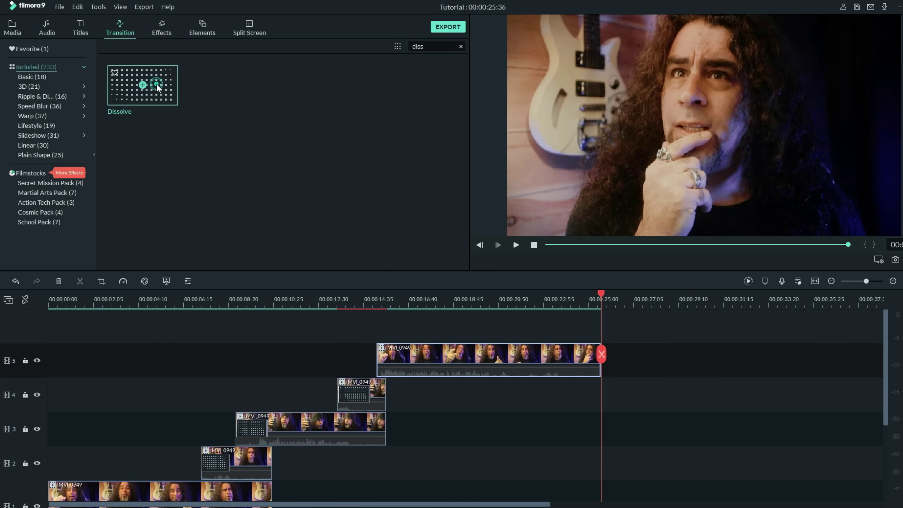
left_click_drag(157, 87, 395, 366)
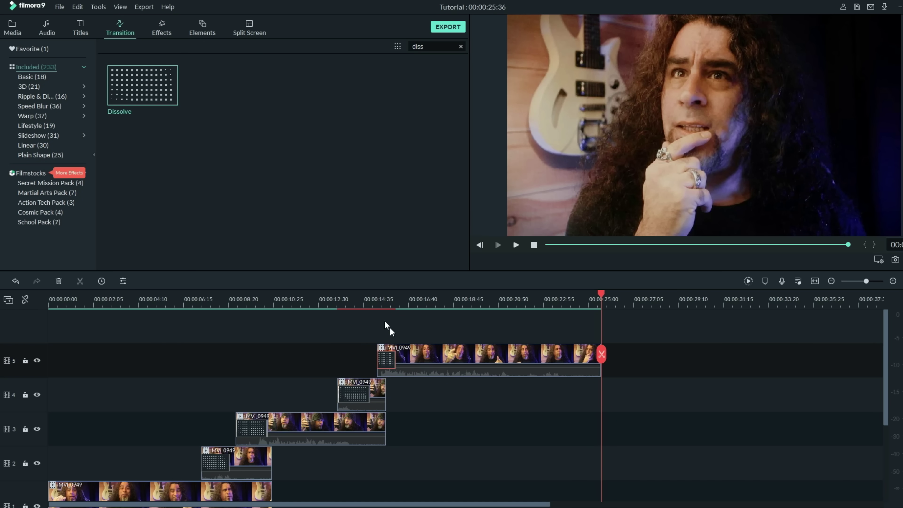
scroll(377, 299, "up", 4)
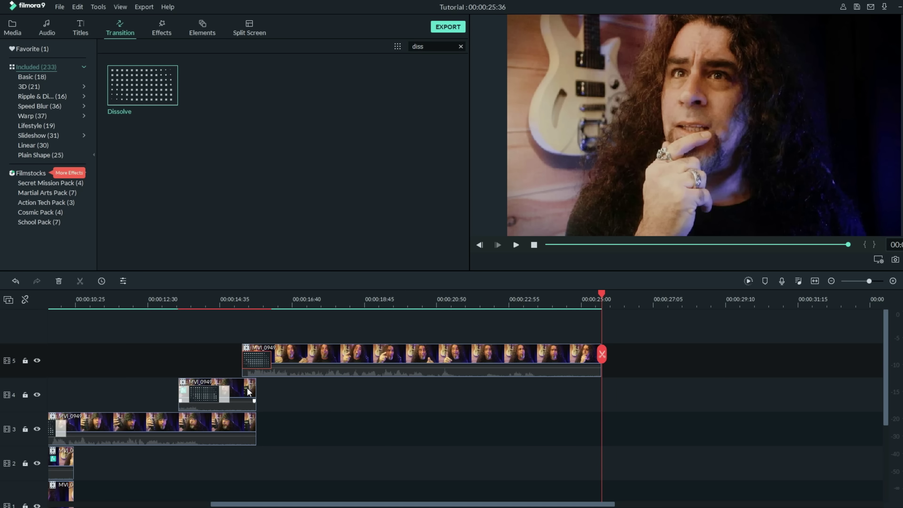
left_click_drag(298, 367, 284, 356)
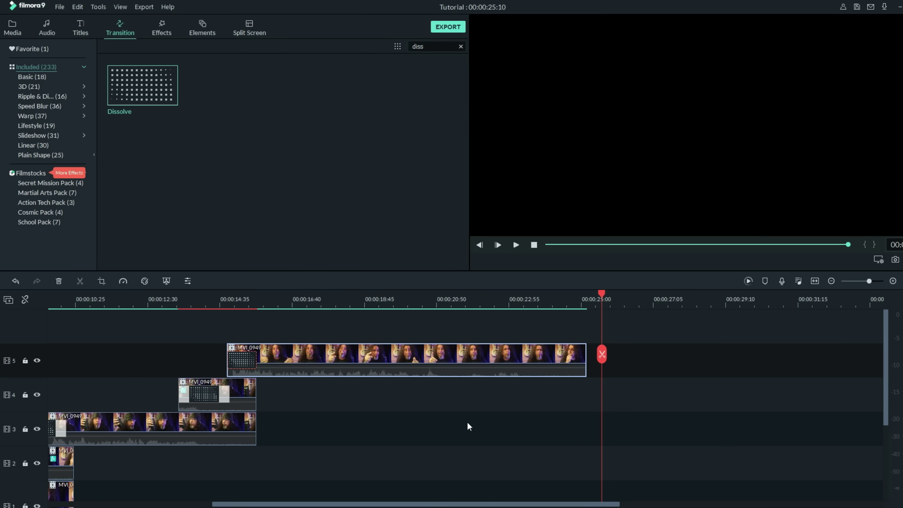
left_click(113, 299)
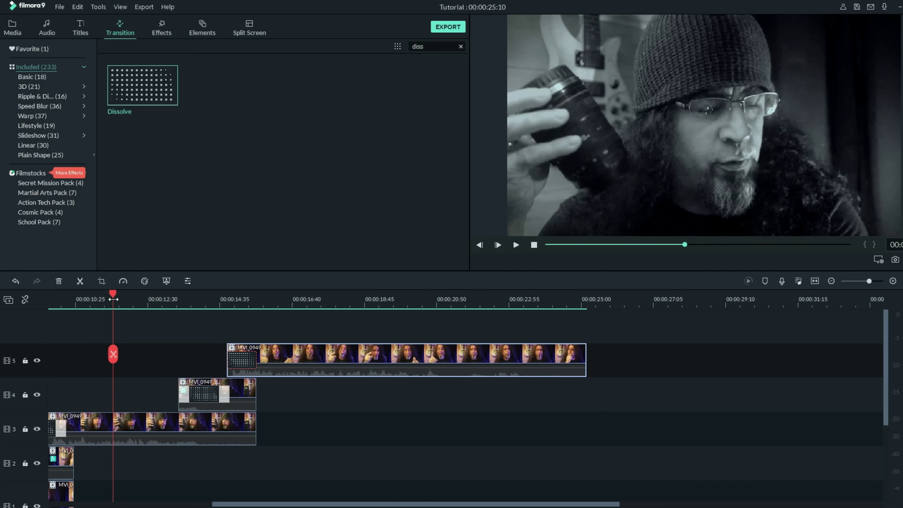
key("space")
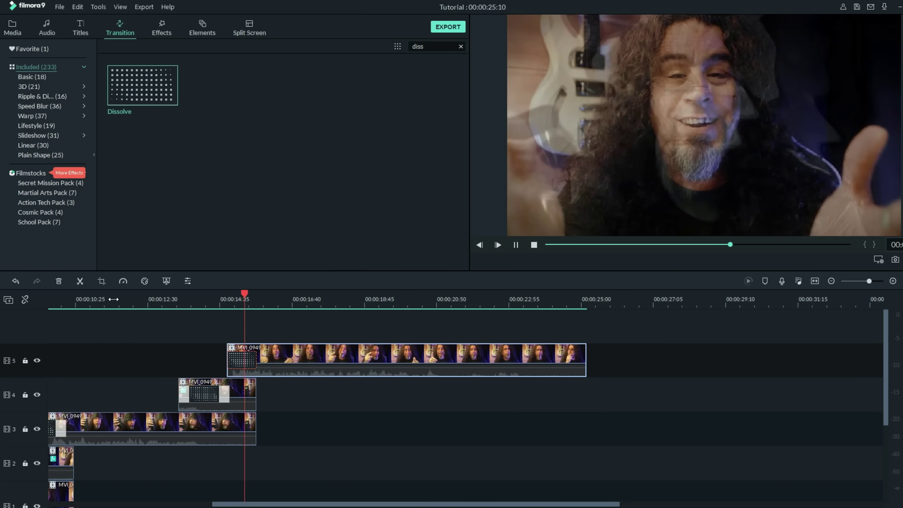
key("space")
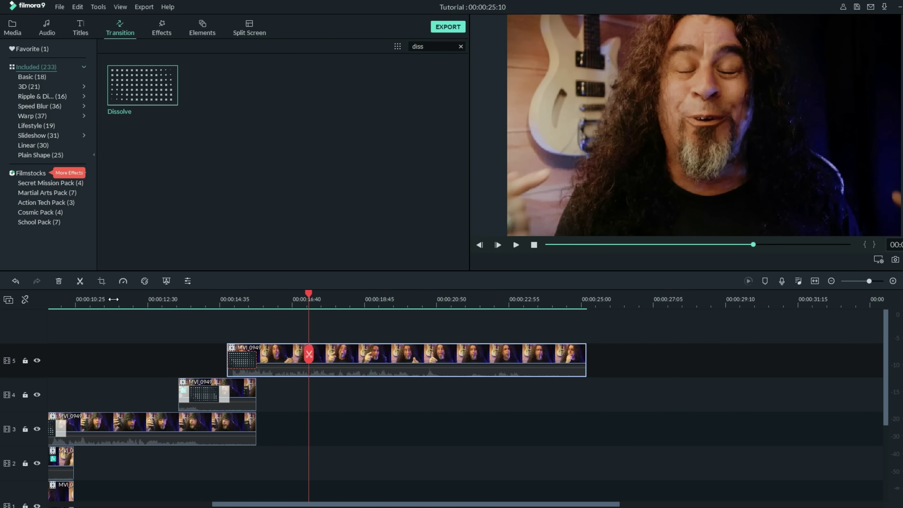